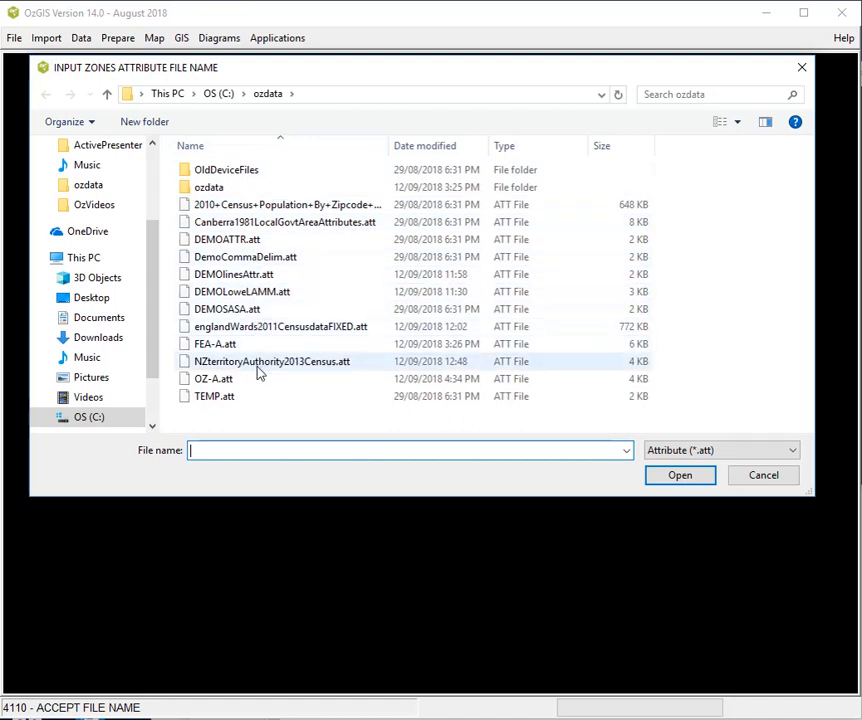
Load OZ-A.att as the zones attribute file and OZ-G.geo as the zones geographic file to draw the map
left_click(791, 453)
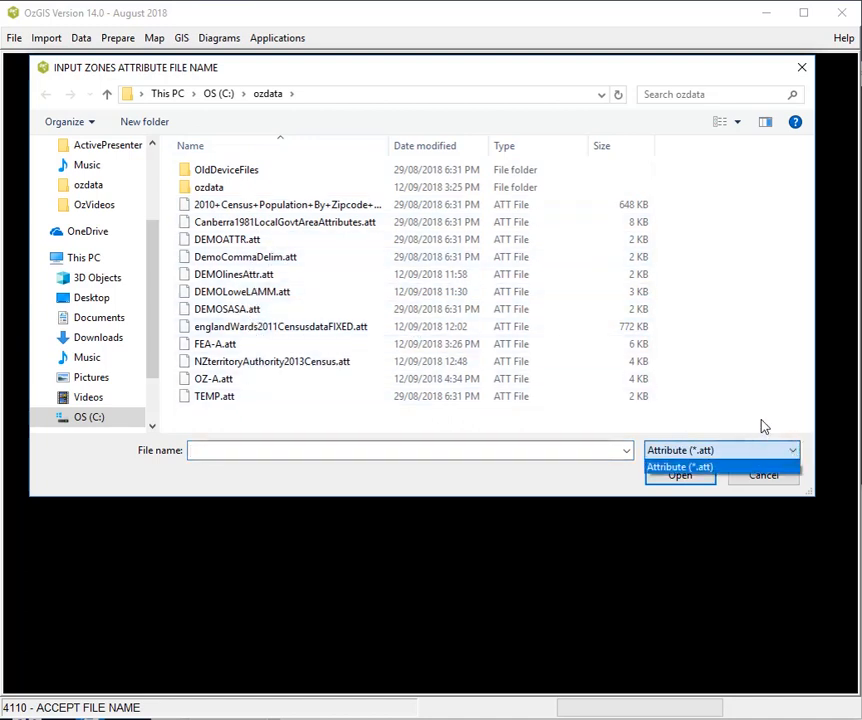
left_click(763, 425)
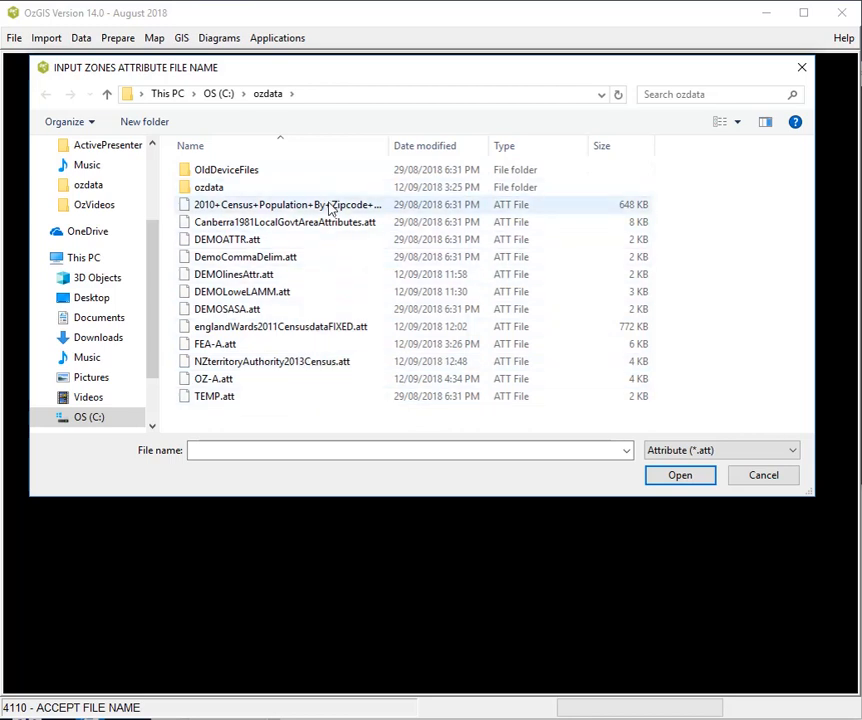
double_click(218, 383)
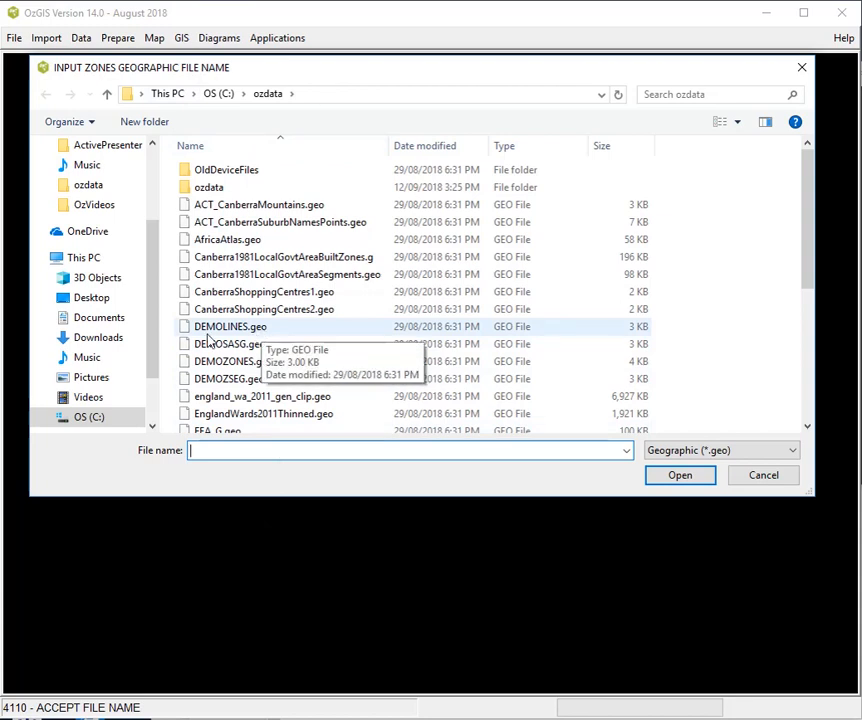
scroll(337, 356, "down", 4)
scroll(337, 356, "down", 1)
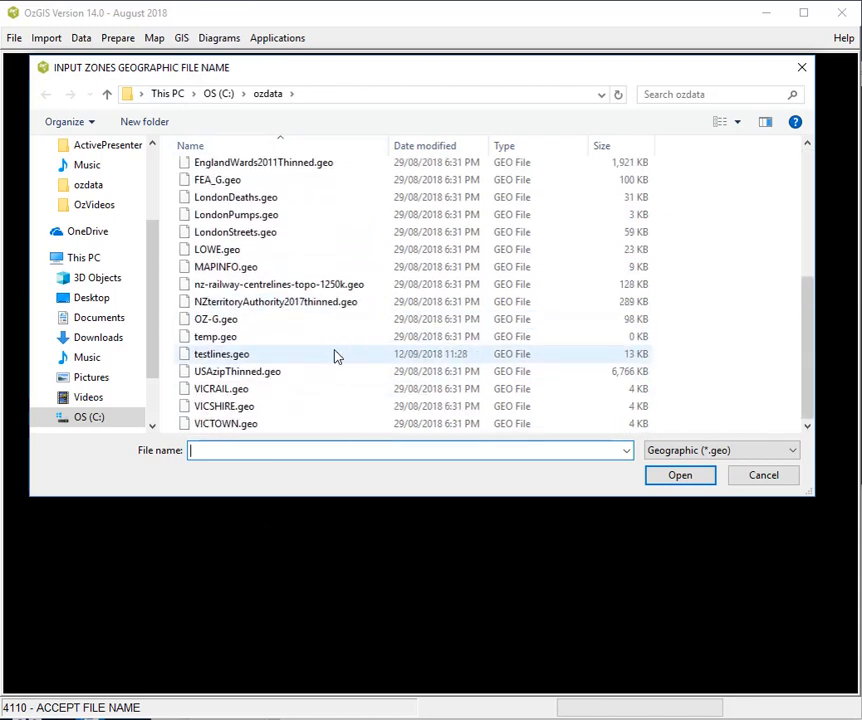
double_click(229, 322)
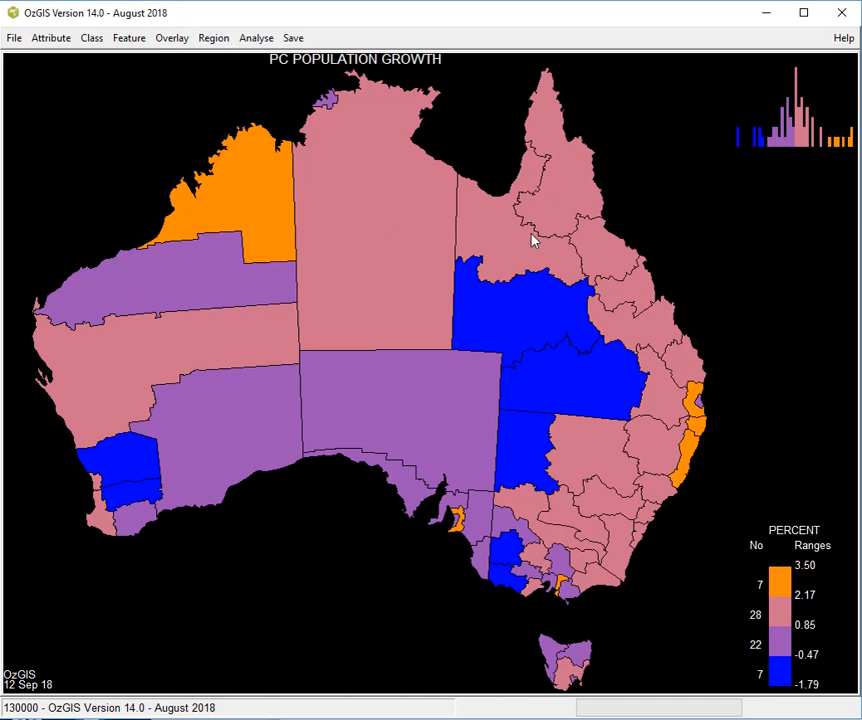
left_click(54, 40)
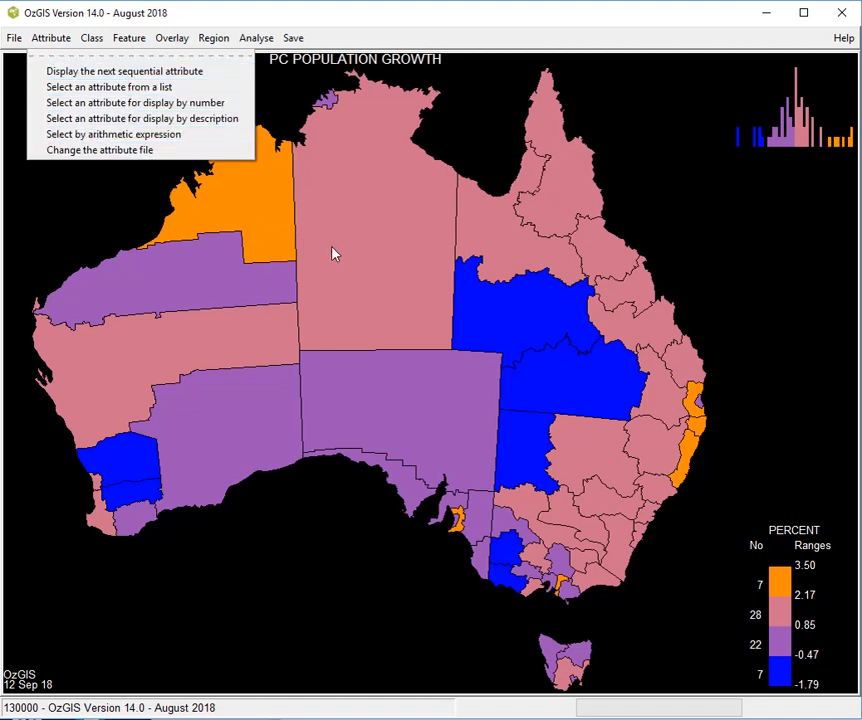
left_click(113, 194)
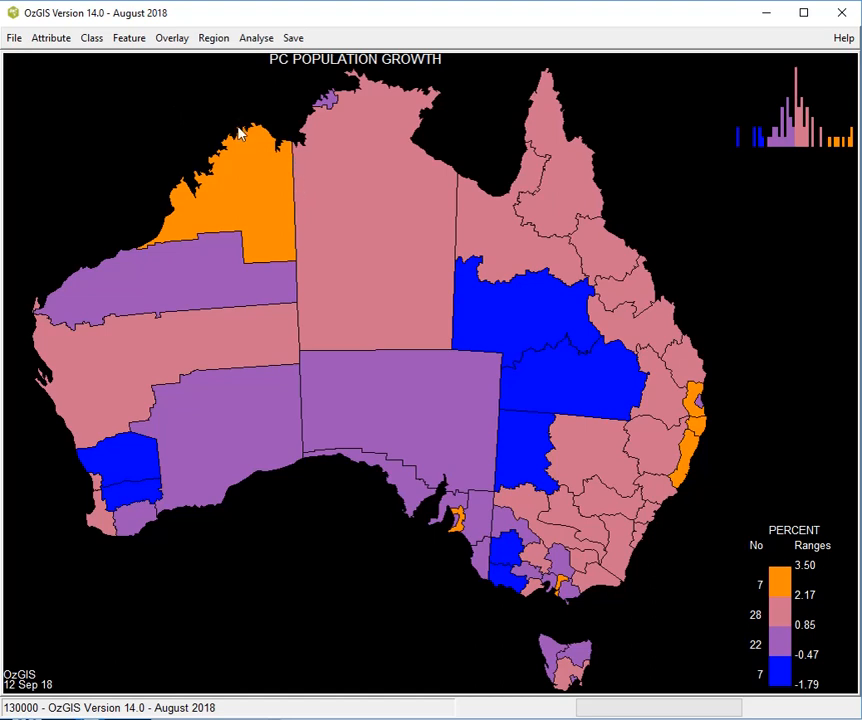
Overlay site names from the OZ-G geographic file, using graphics text number 1 and the legend text "sdasf"
left_click(172, 39)
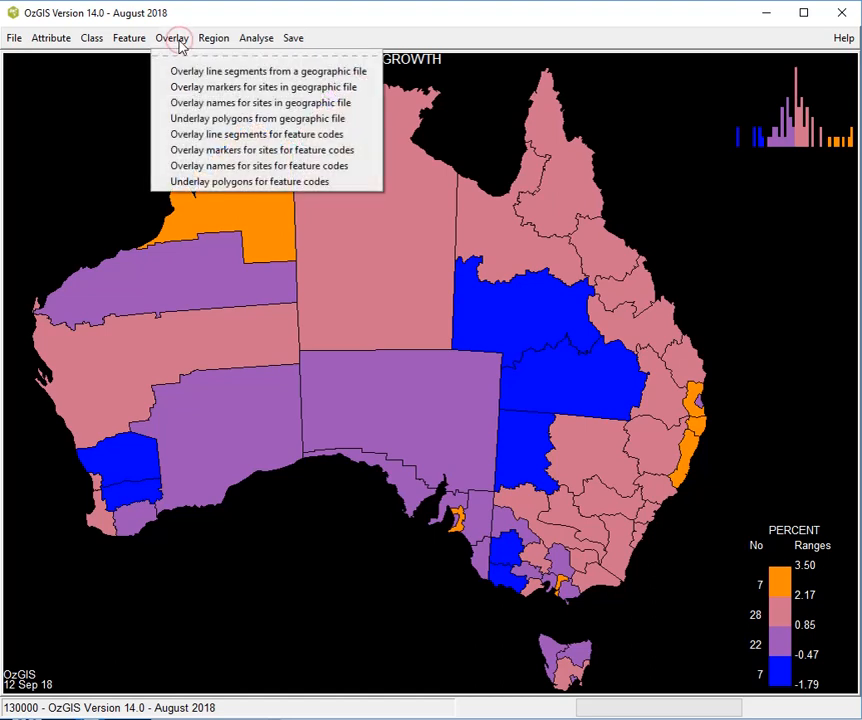
left_click(203, 106)
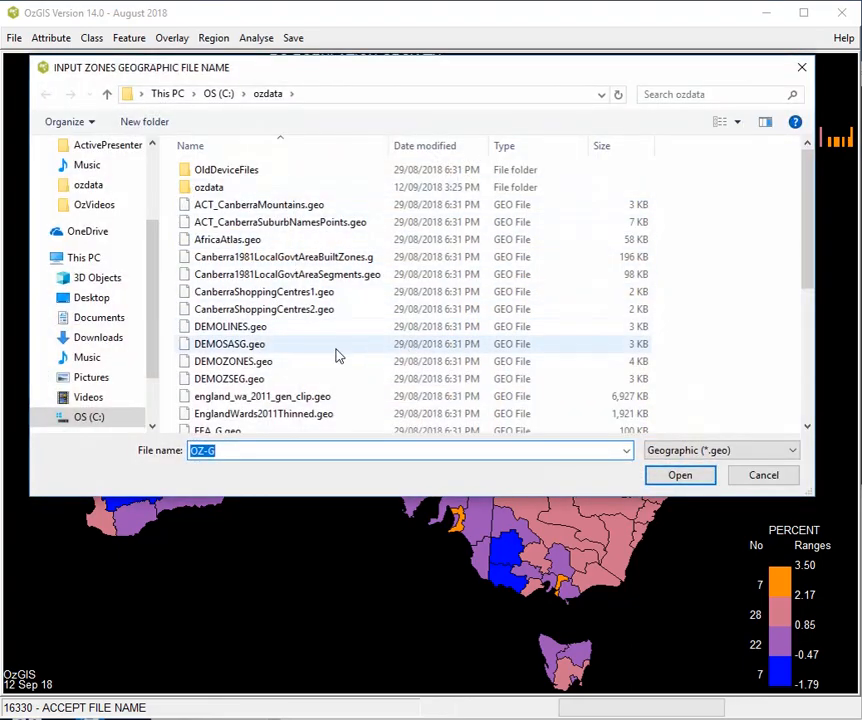
left_click(664, 475)
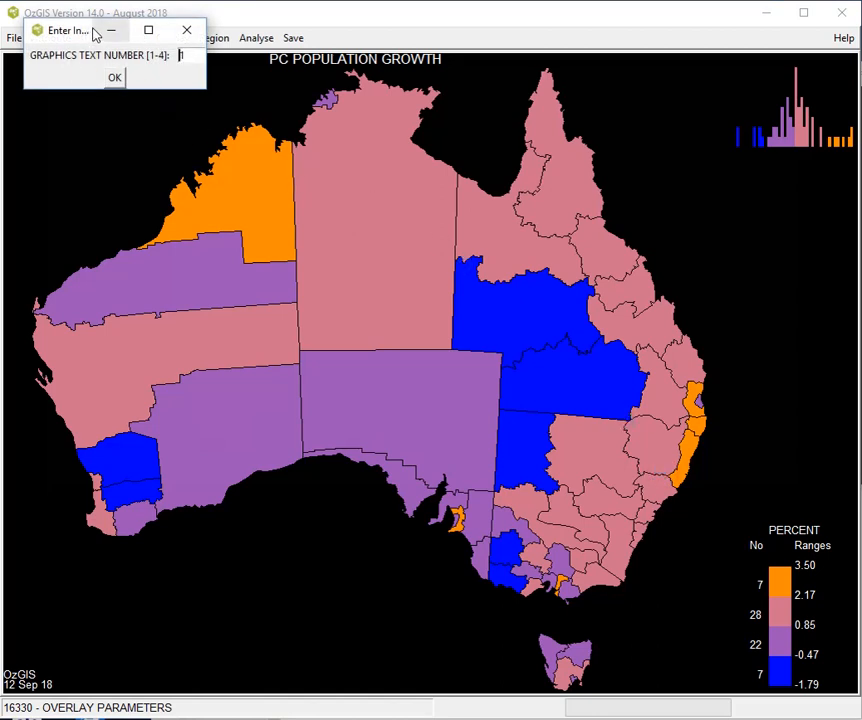
left_click(117, 80)
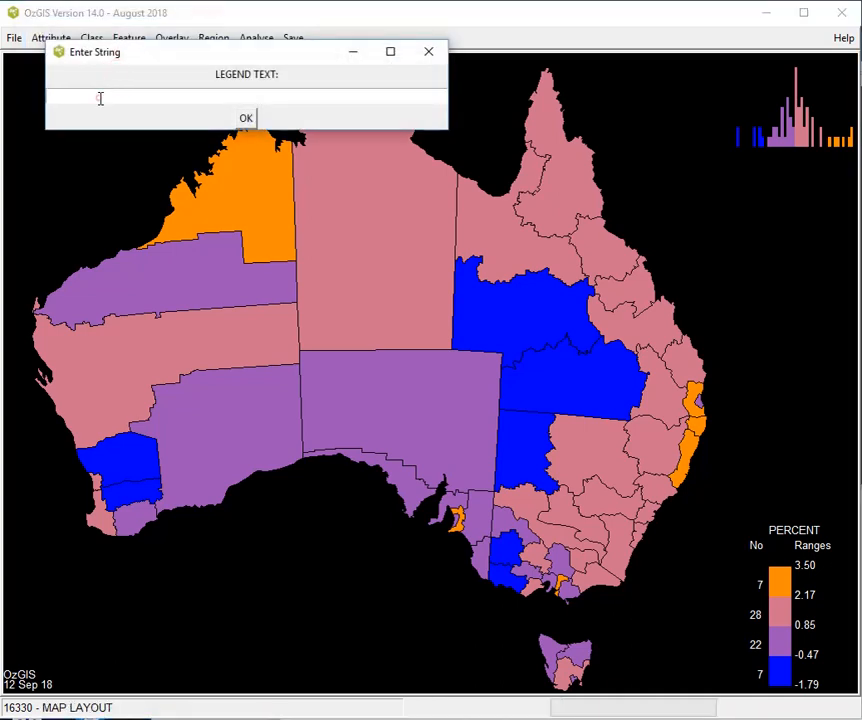
type("sdasf")
left_click(243, 119)
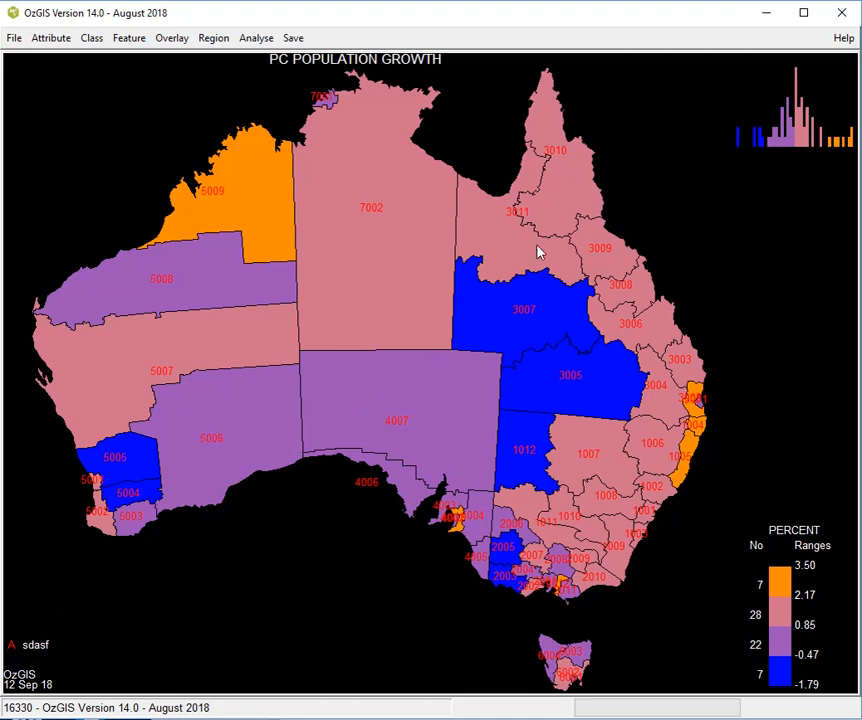
Remove the names overlay from the map
left_click(177, 39)
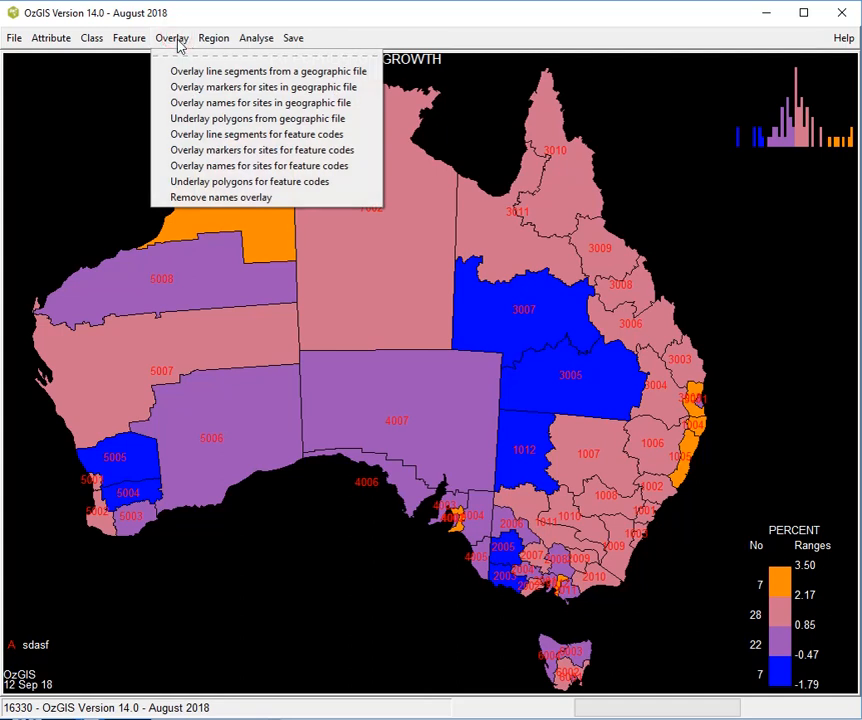
left_click(262, 199)
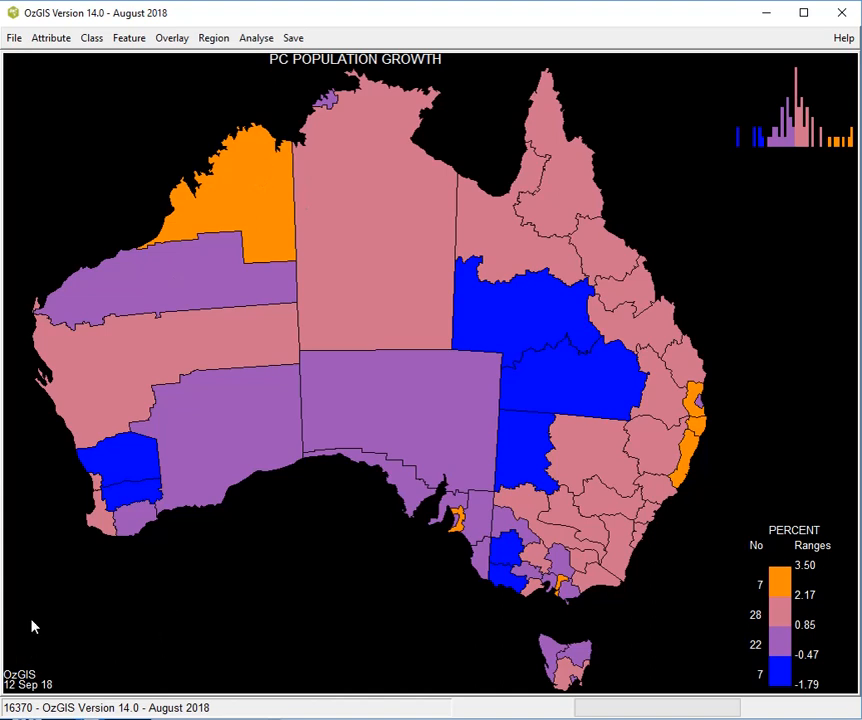
left_click(180, 45)
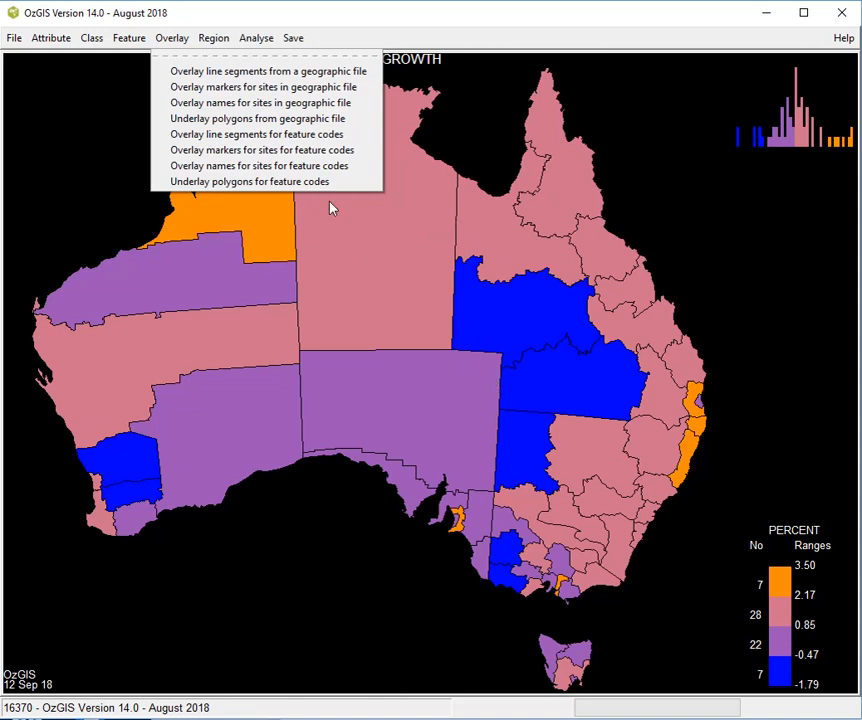
left_click(61, 121)
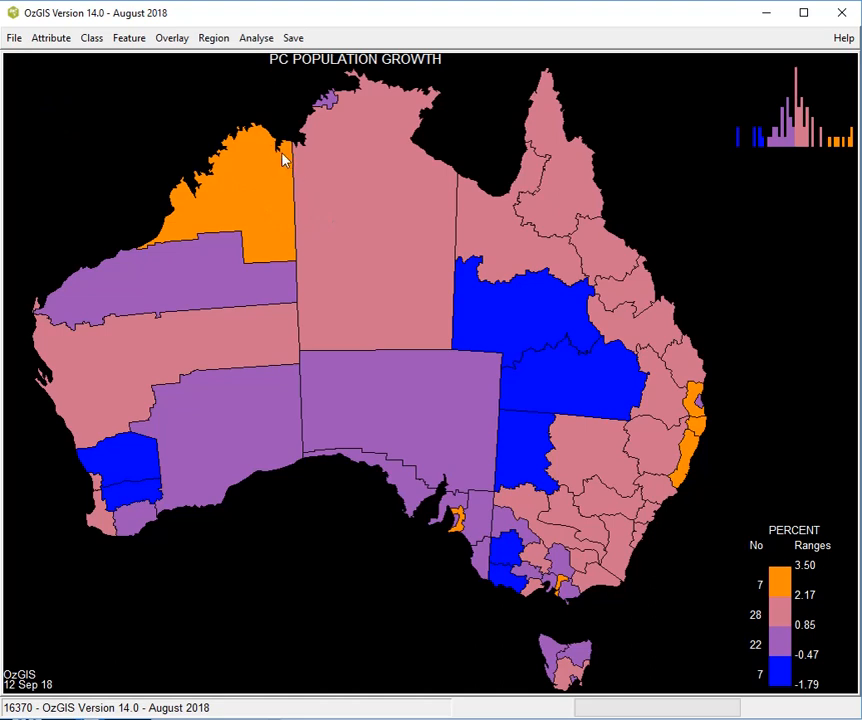
Define a line of display text reading "Hello" with graphics text number 4
left_click(137, 39)
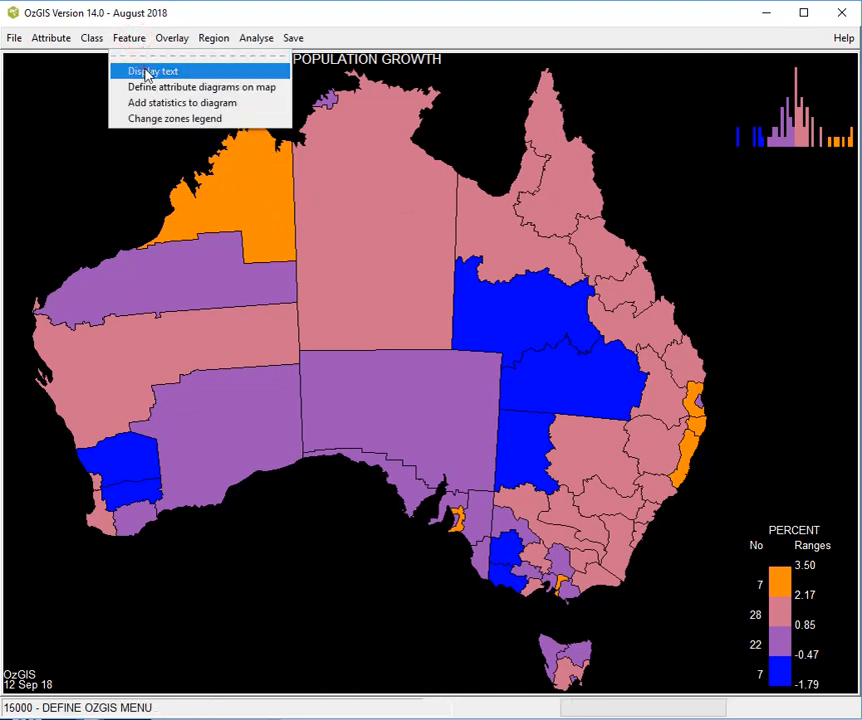
left_click(147, 73)
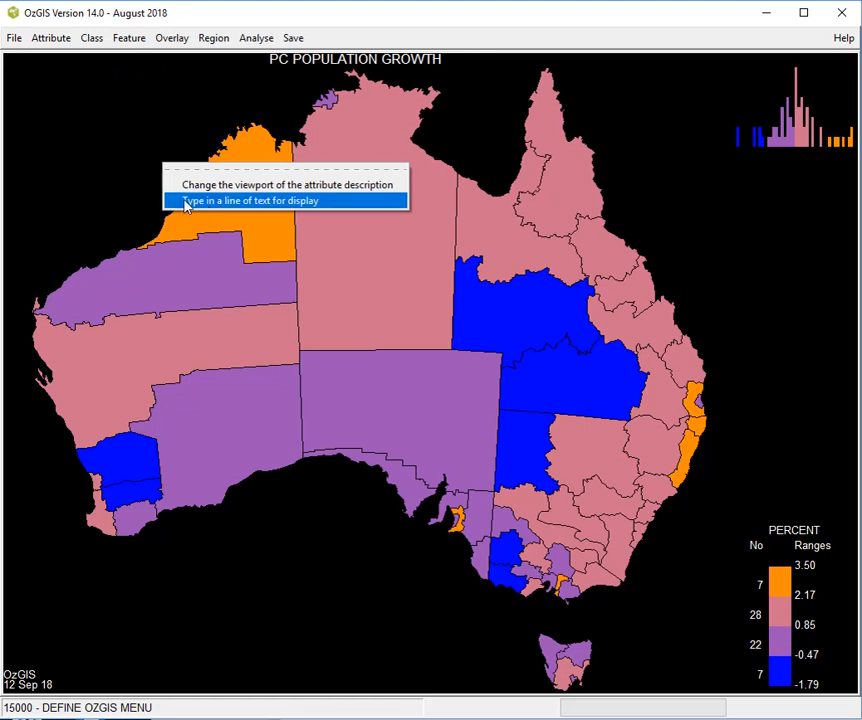
left_click(266, 201)
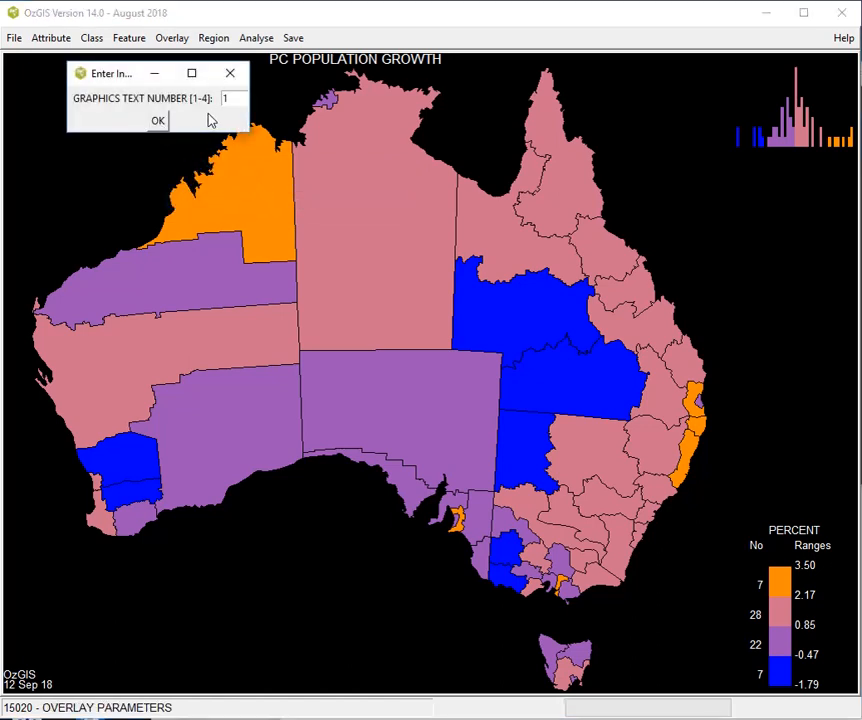
key("Delete")
type("4")
left_click(158, 121)
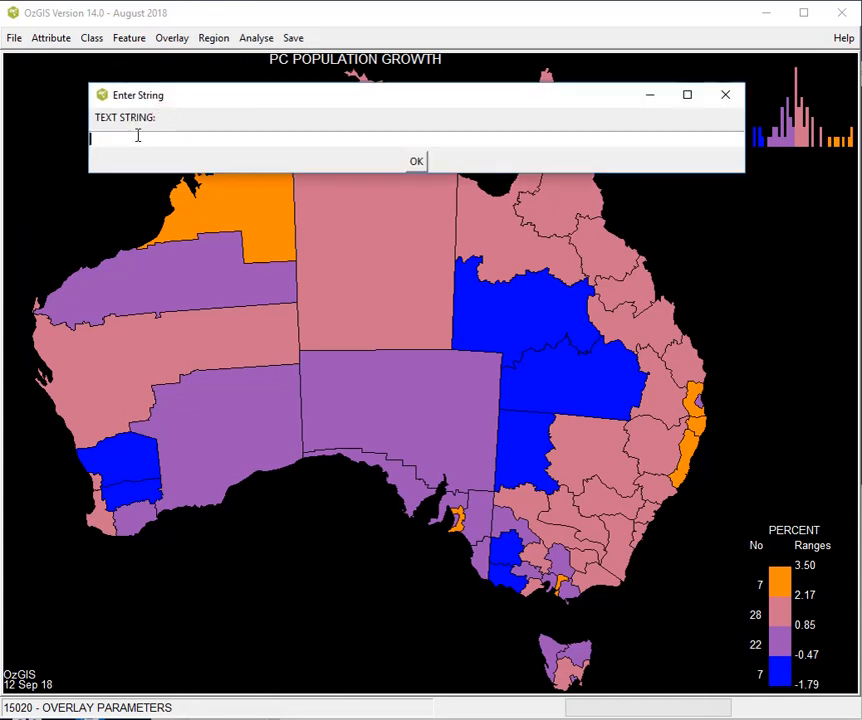
type("Hello")
left_click(416, 161)
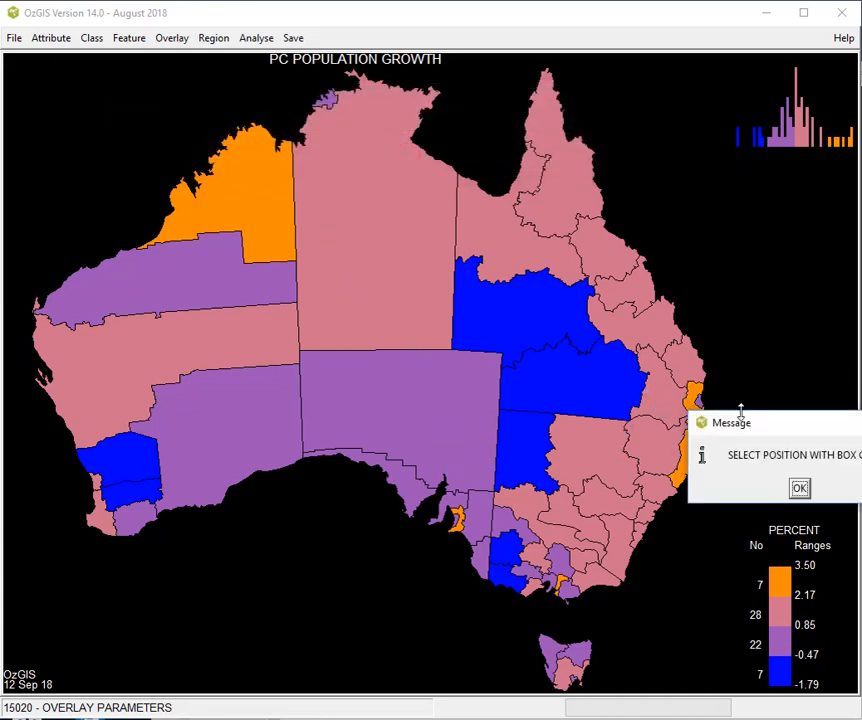
Position the text line with a small box in the black area south of the Australian coast
left_click_drag(771, 423, 673, 399)
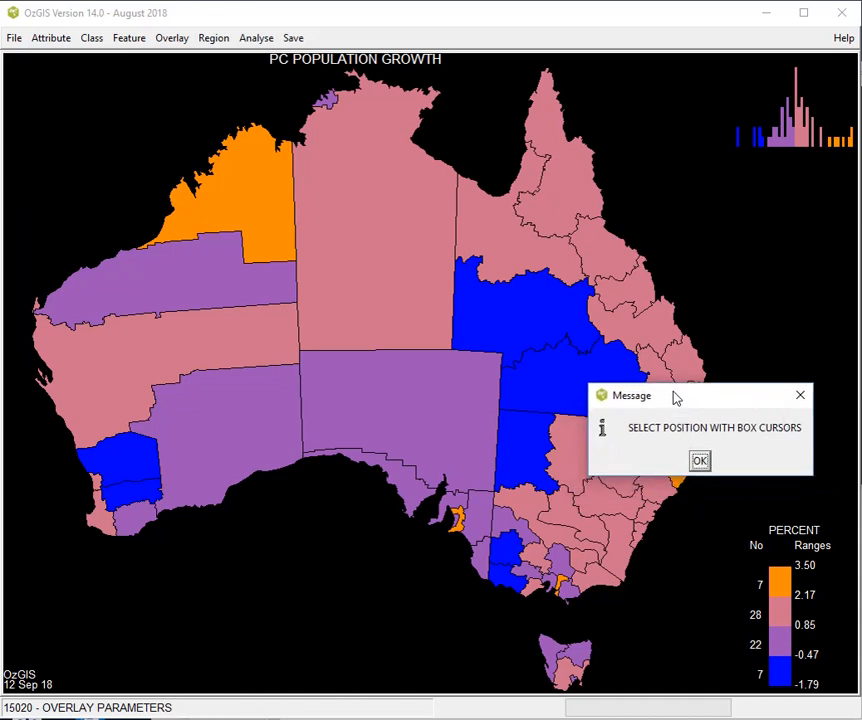
left_click(700, 461)
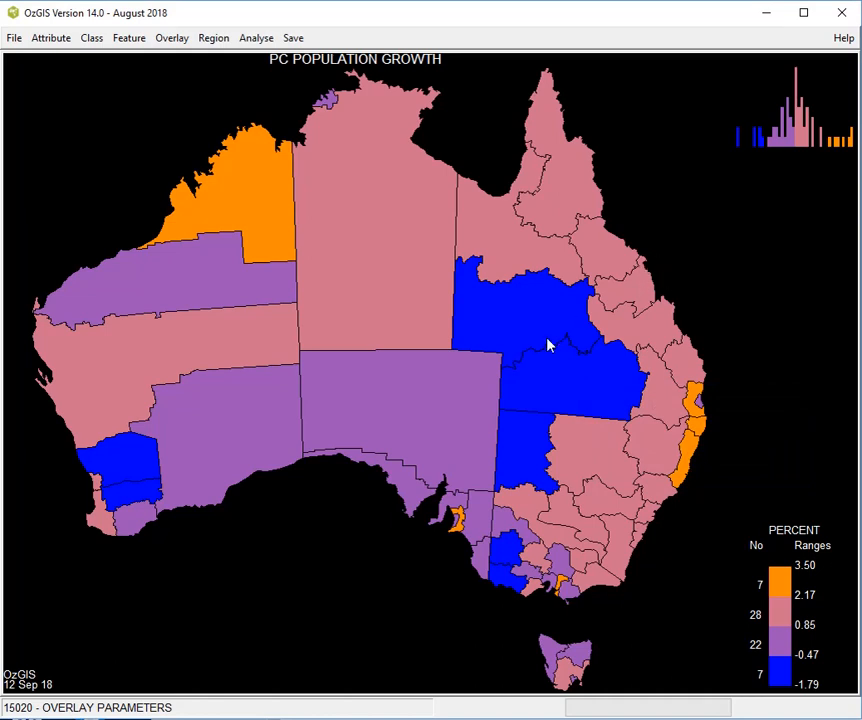
left_click(247, 545)
left_click(282, 556)
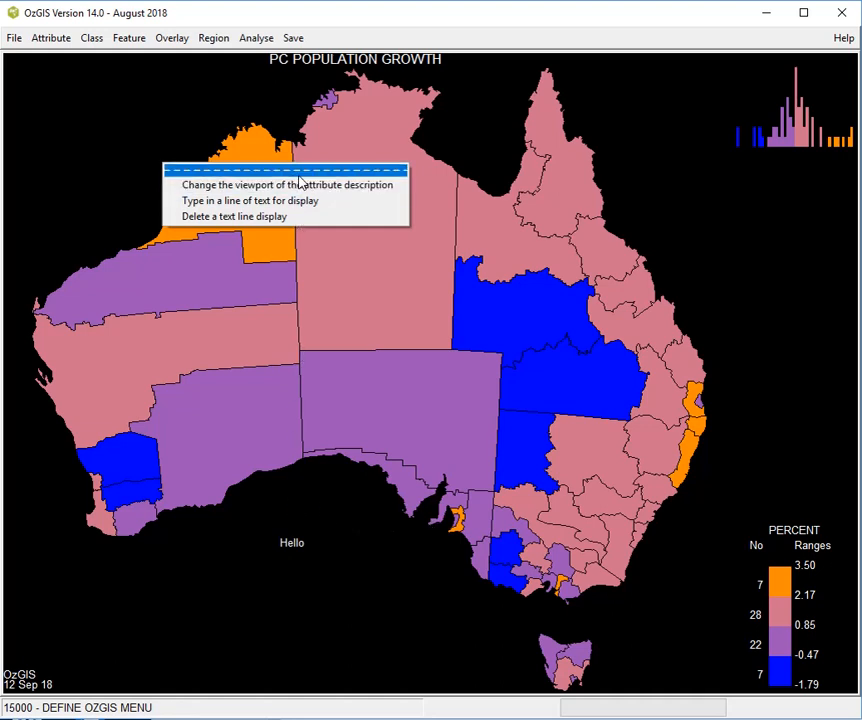
Delete the "Hello" text line from the map and leave the text options
left_click(255, 218)
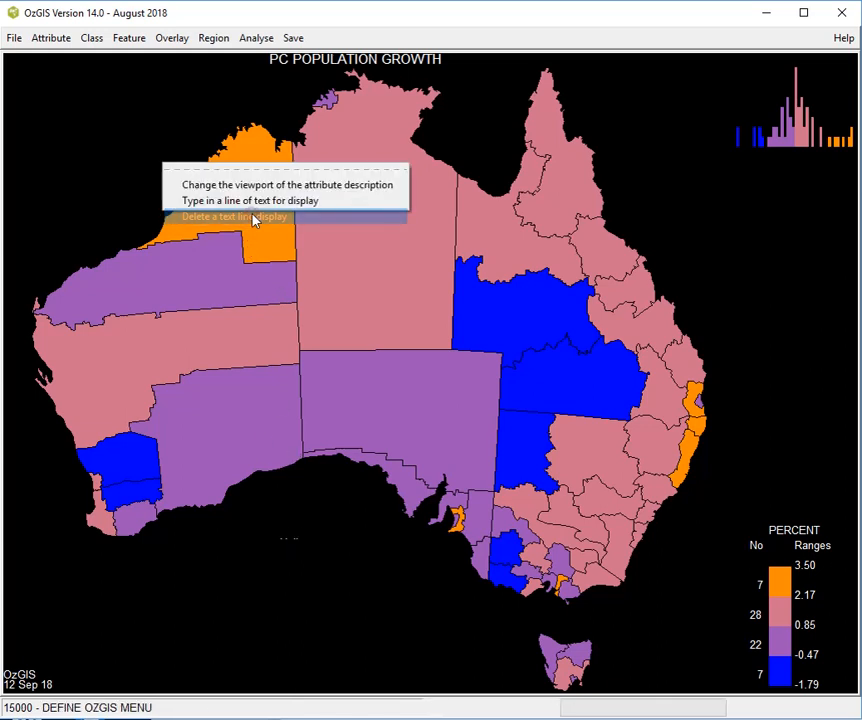
left_click(183, 110)
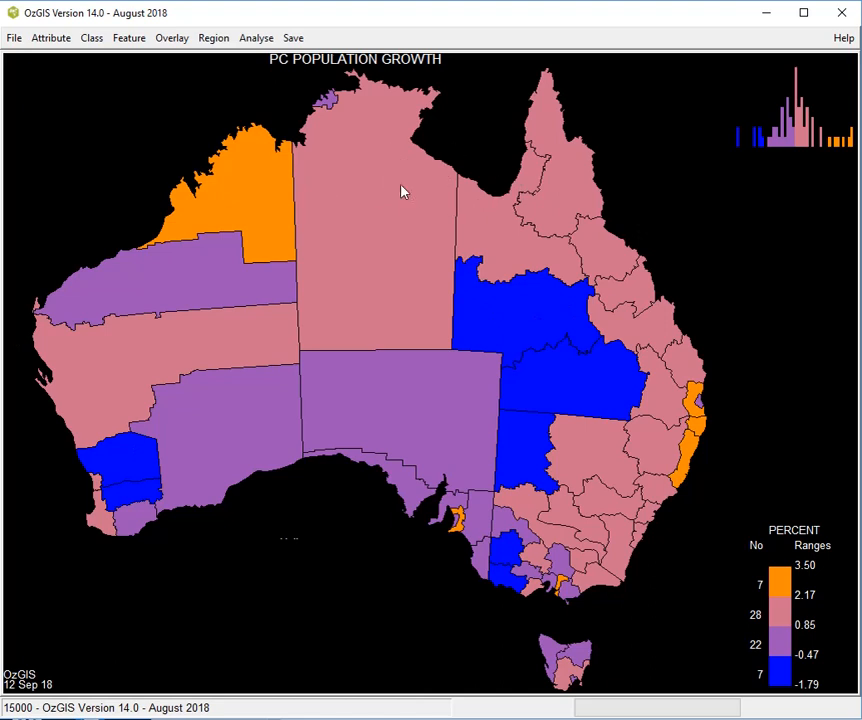
Leave the map for the top level and start importing an ESRI Shapefile with DBASE parameter file
left_click(14, 40)
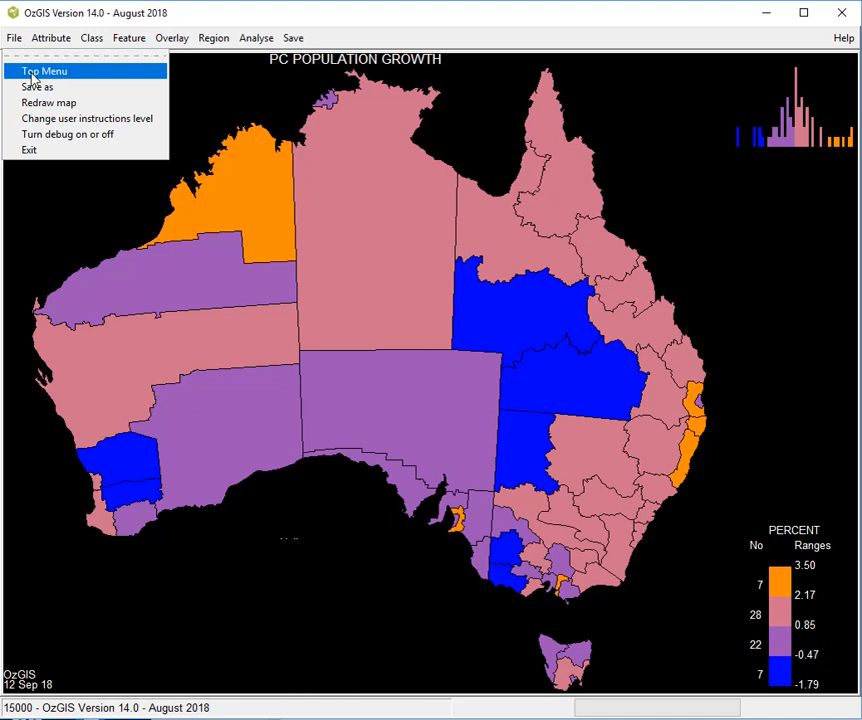
left_click(32, 76)
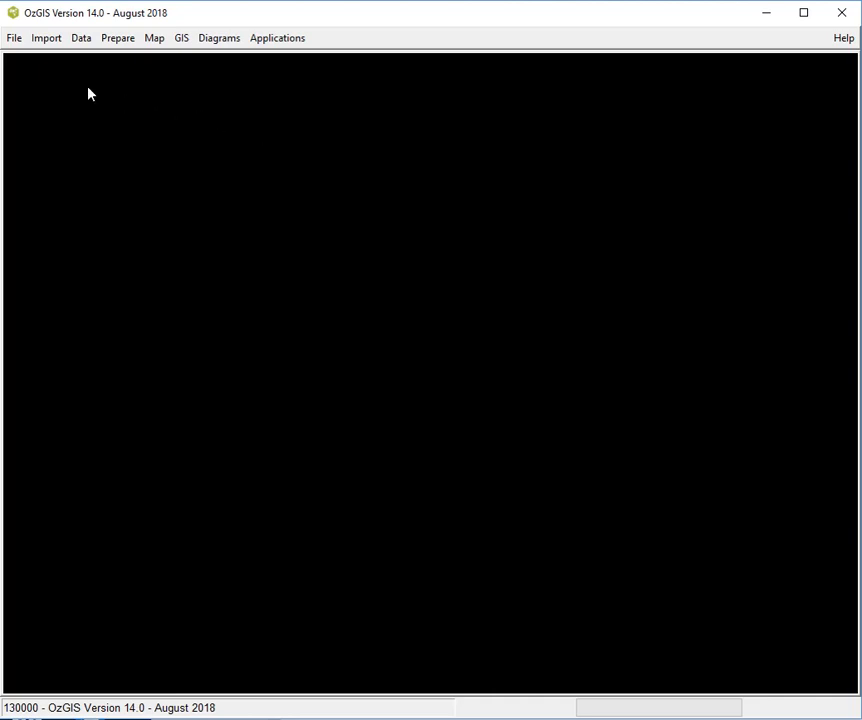
left_click(58, 45)
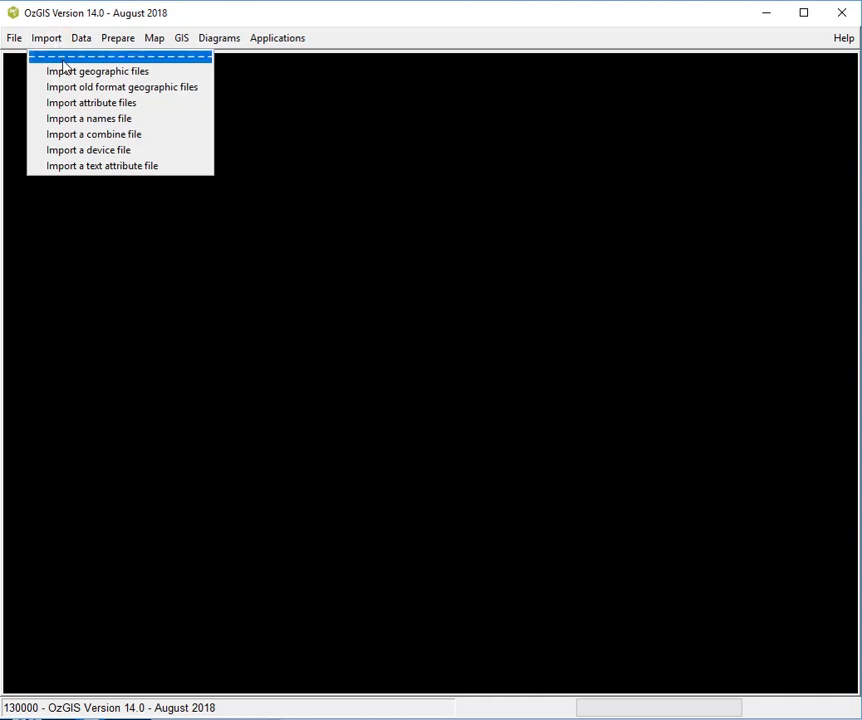
left_click(63, 72)
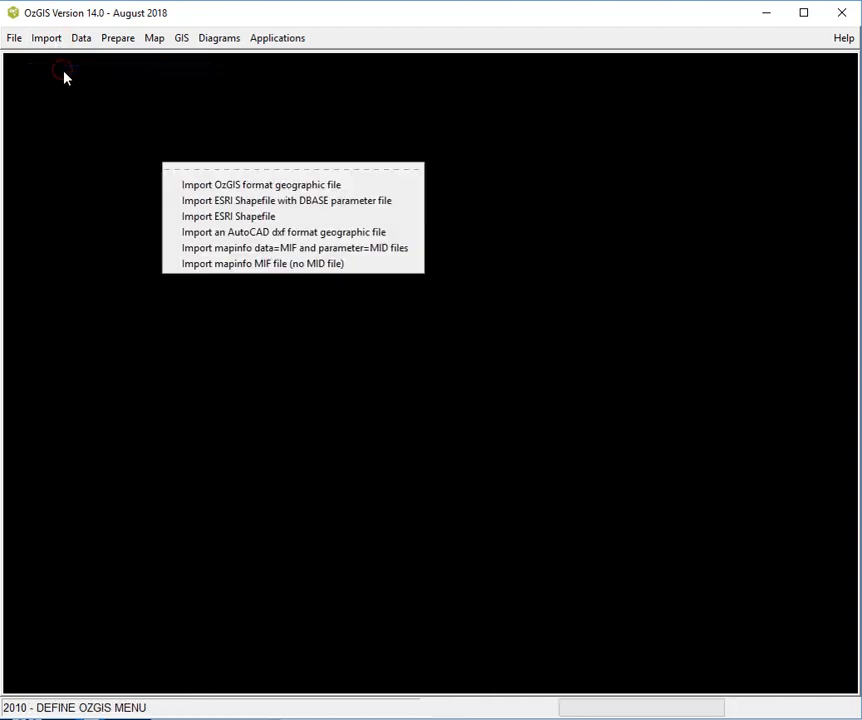
left_click(312, 203)
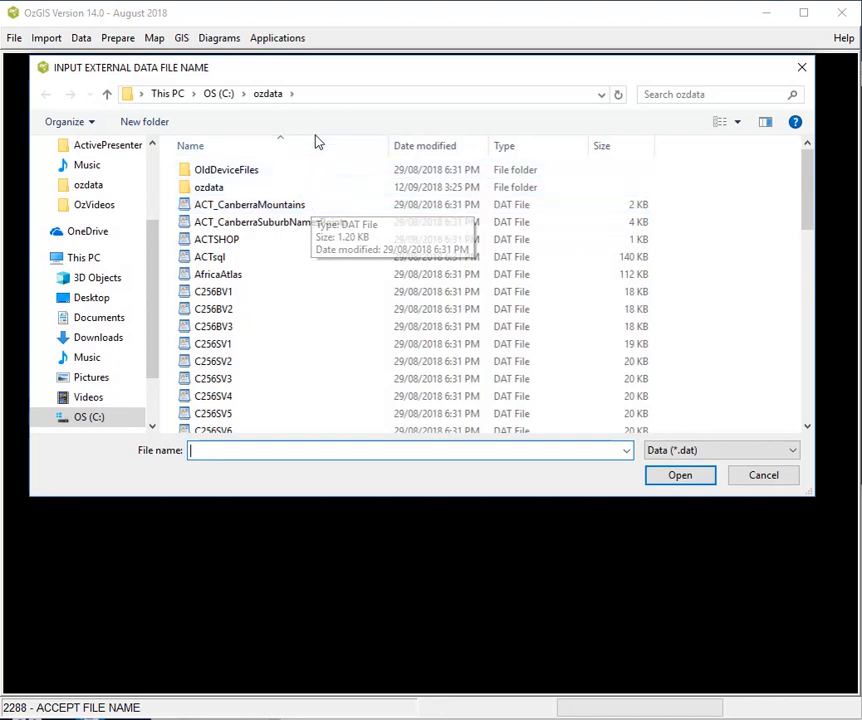
Filter the external data files to ESRI shape (*.shp) and choose HawaiiZip_tl_2010_15_zcta510.shp as the import file
left_click_drag(337, 70, 344, 121)
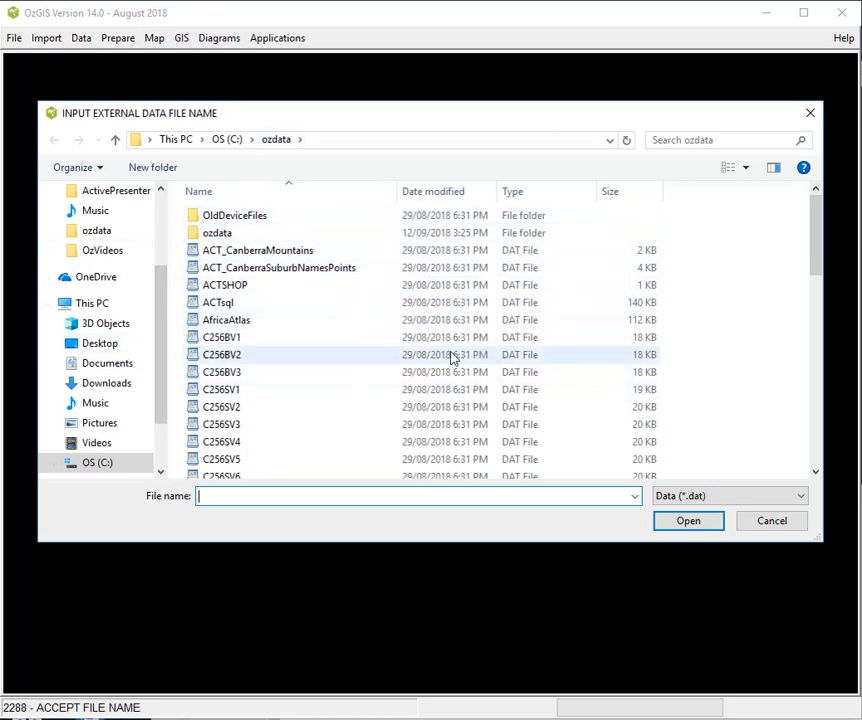
left_click(801, 497)
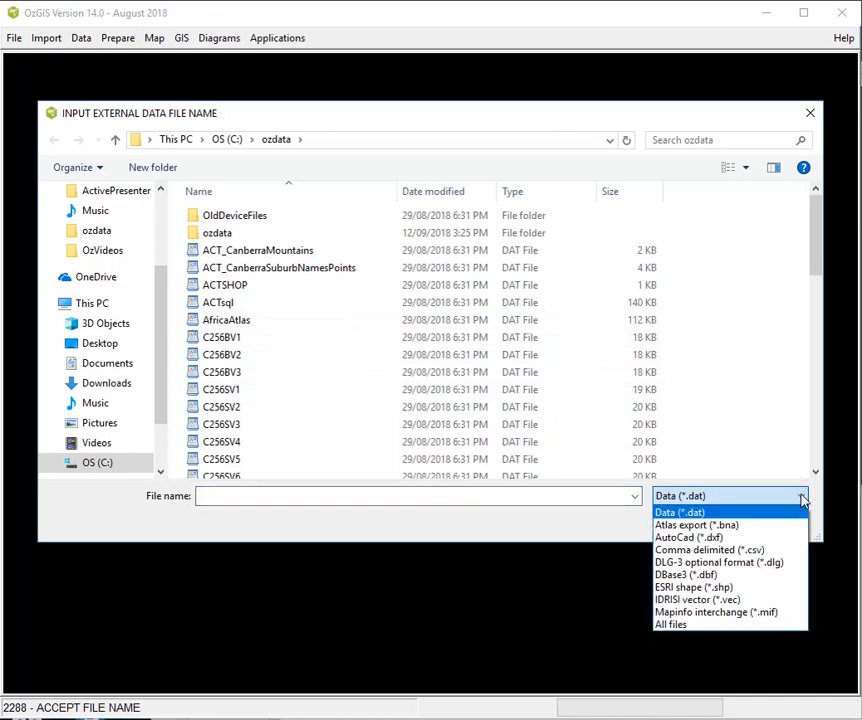
left_click(733, 588)
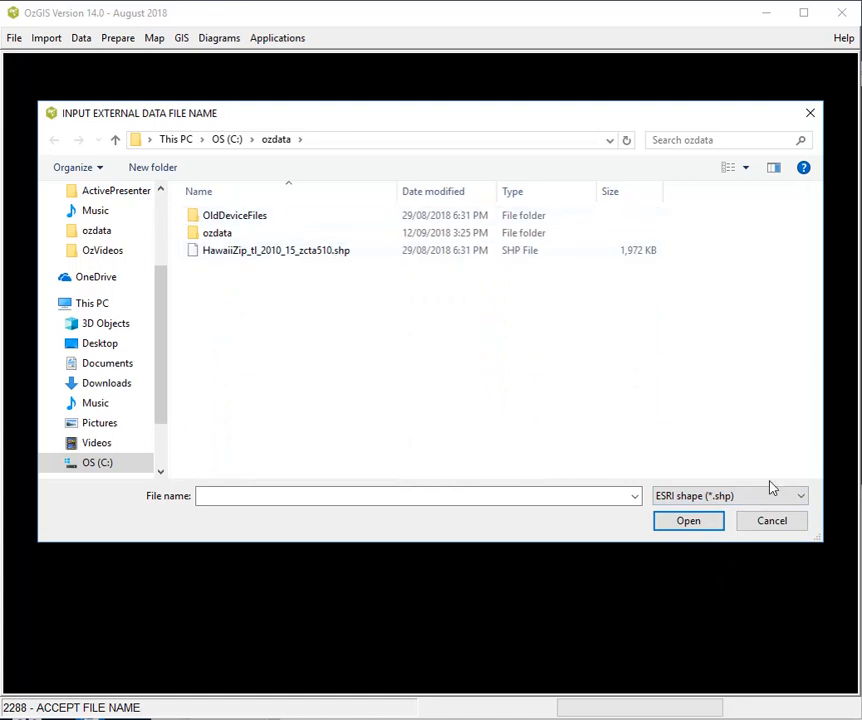
left_click(803, 500)
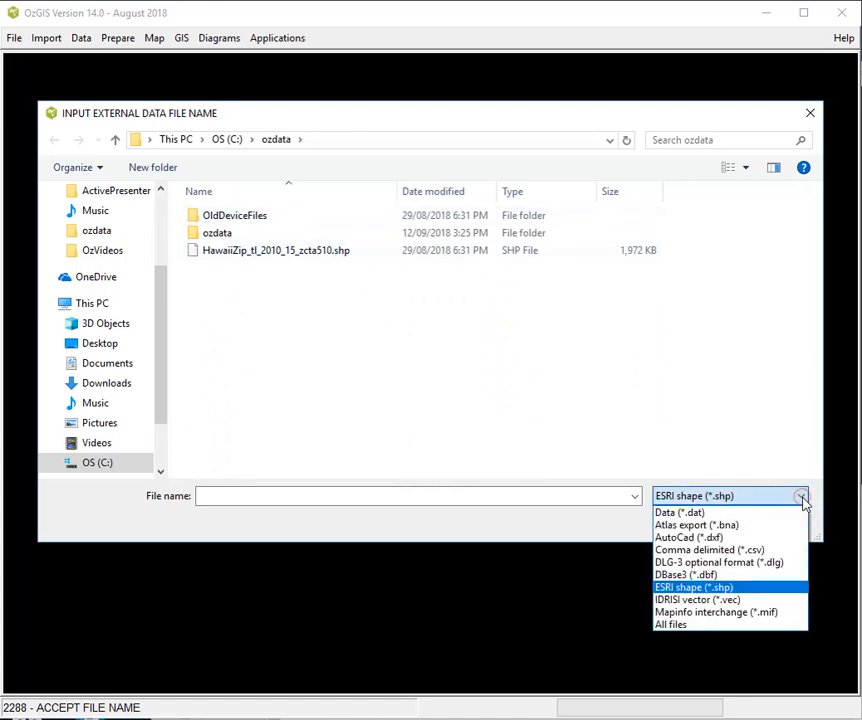
left_click(800, 498)
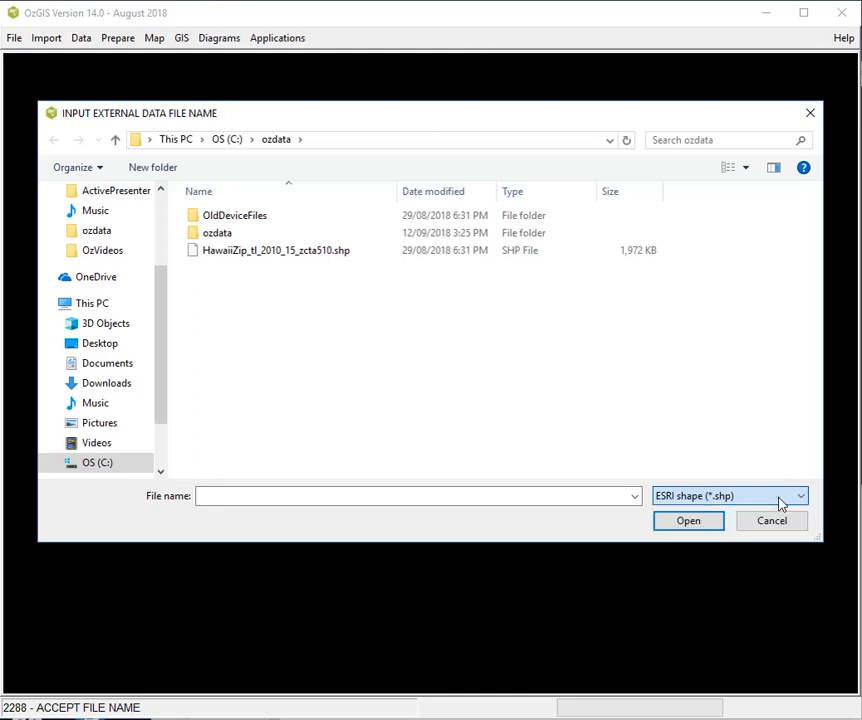
double_click(256, 252)
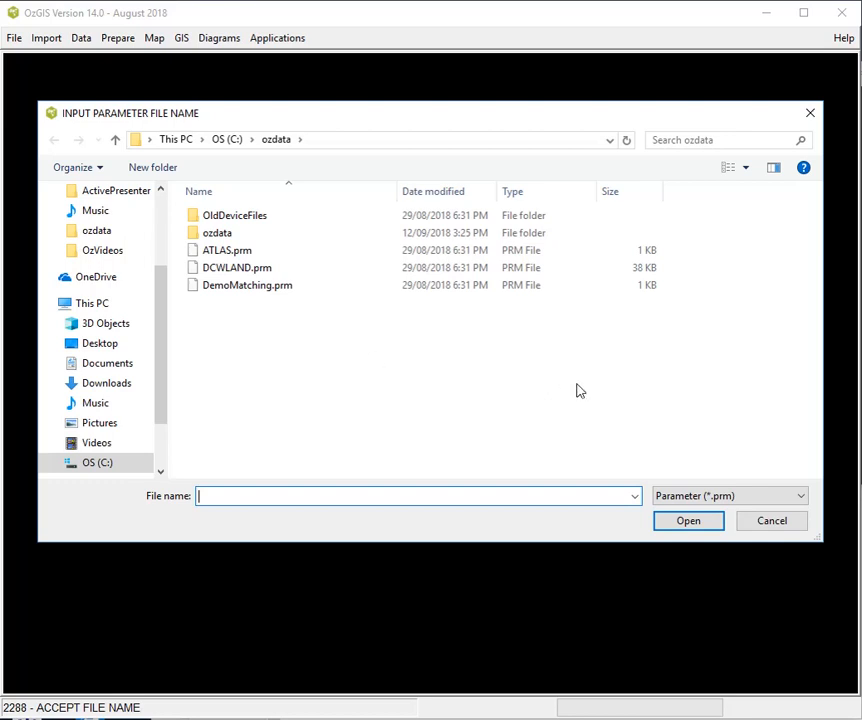
List the DBase3 (*.dbf) parameter files for the shapefile import and cancel the import
left_click(805, 498)
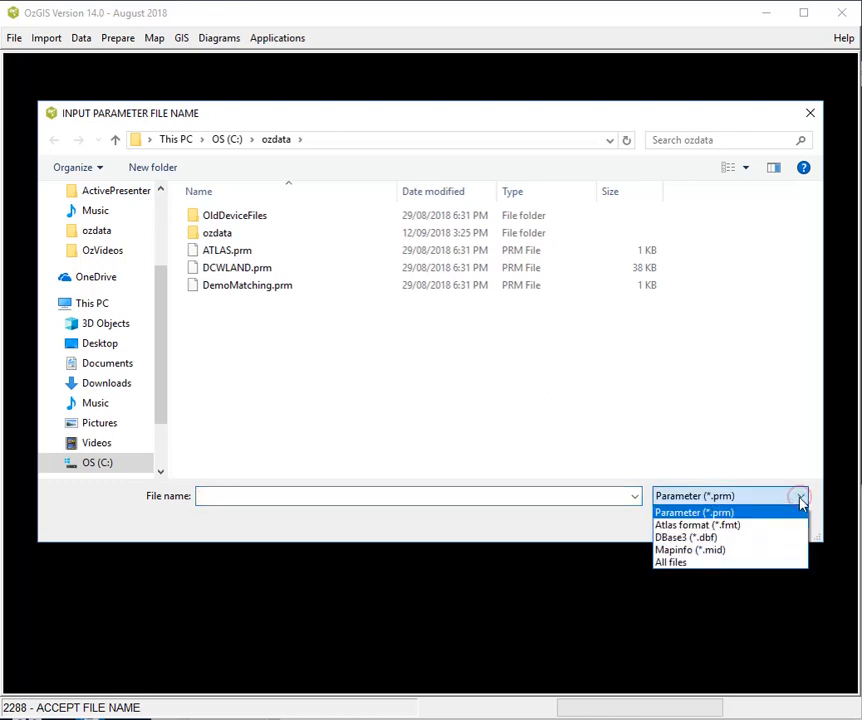
left_click(726, 541)
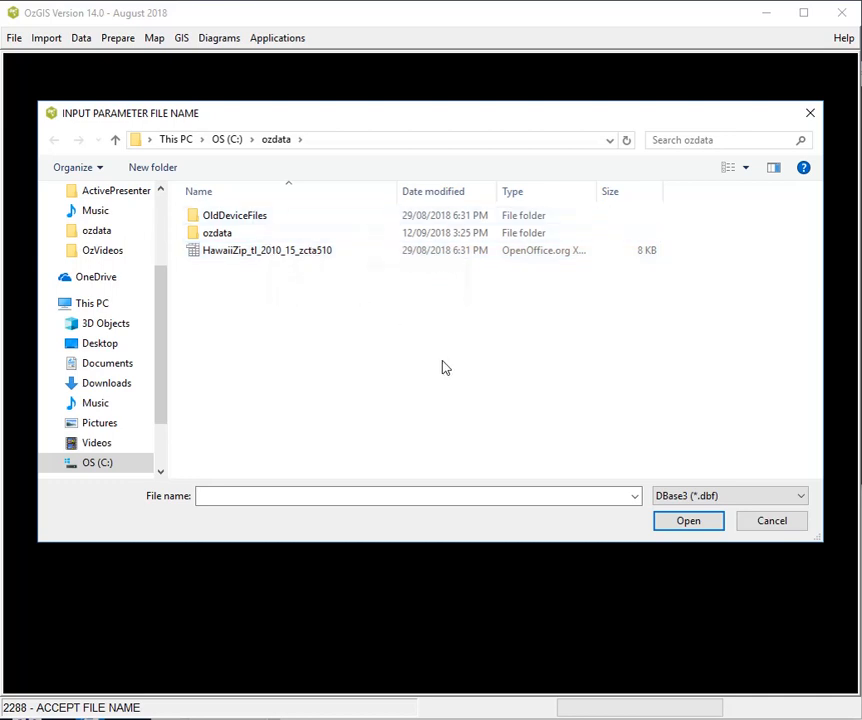
left_click(783, 527)
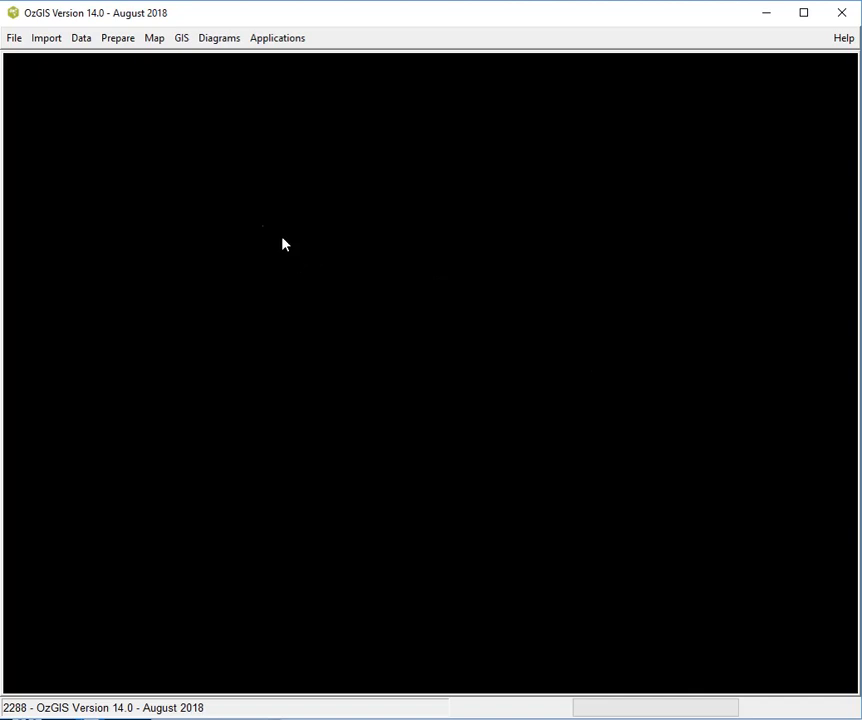
Display a bivariate zone map using FEA-A.att as both primary and secondary attribute file and FEA_G.geo as geographic file
left_click(160, 44)
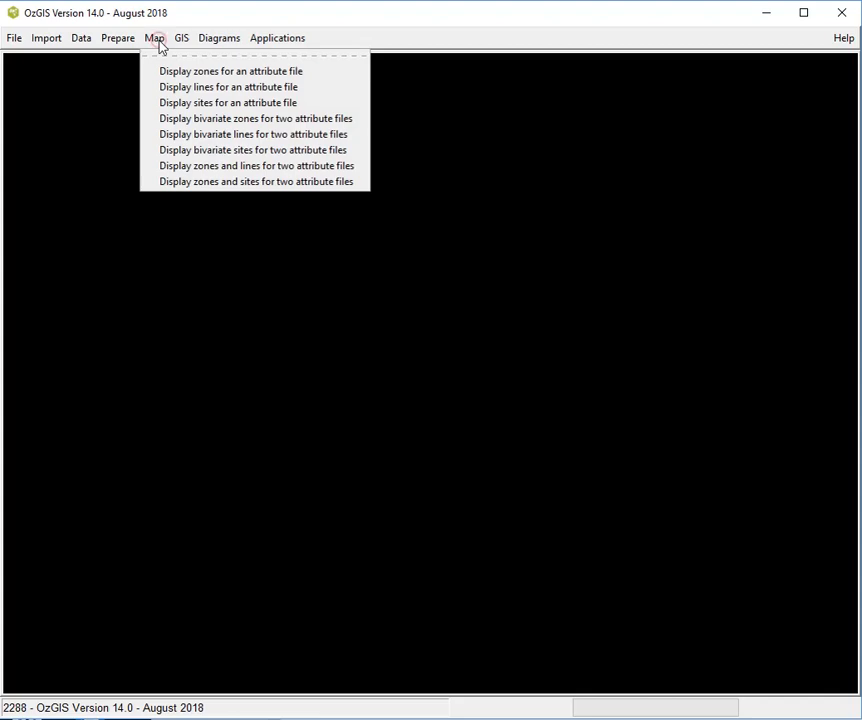
left_click(200, 121)
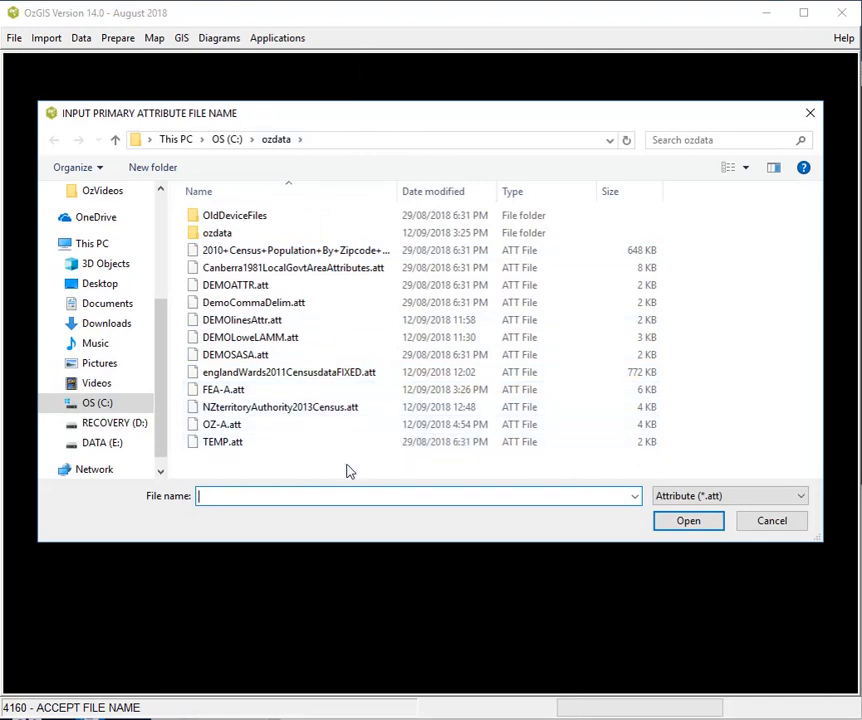
double_click(211, 391)
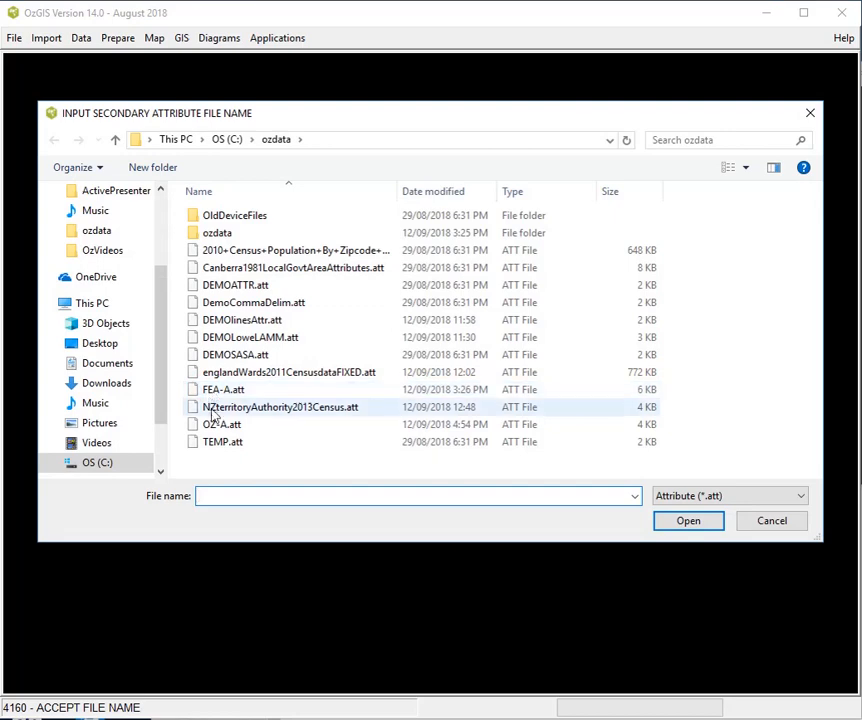
double_click(211, 389)
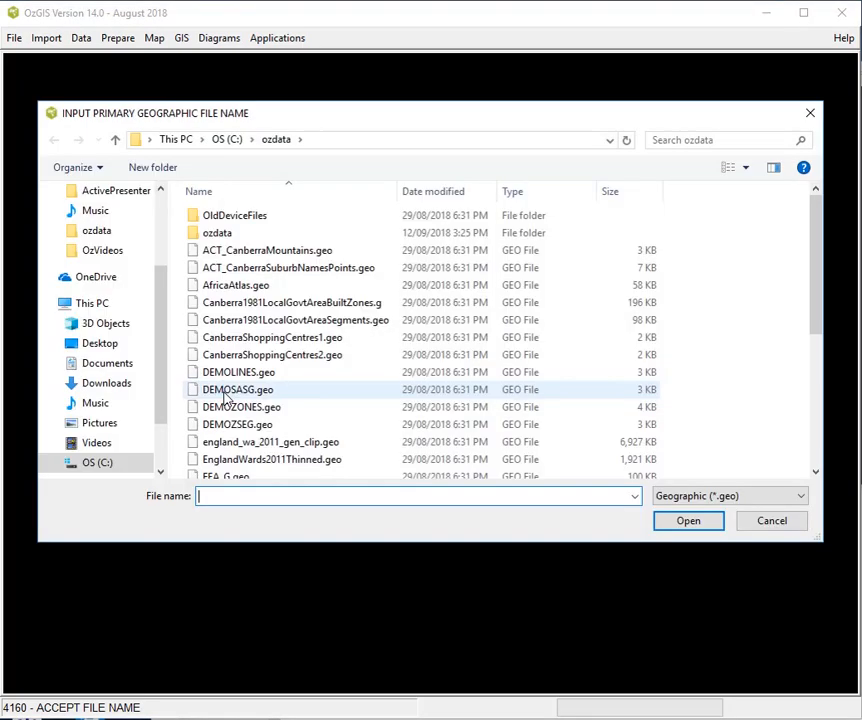
scroll(279, 442, "down", 1)
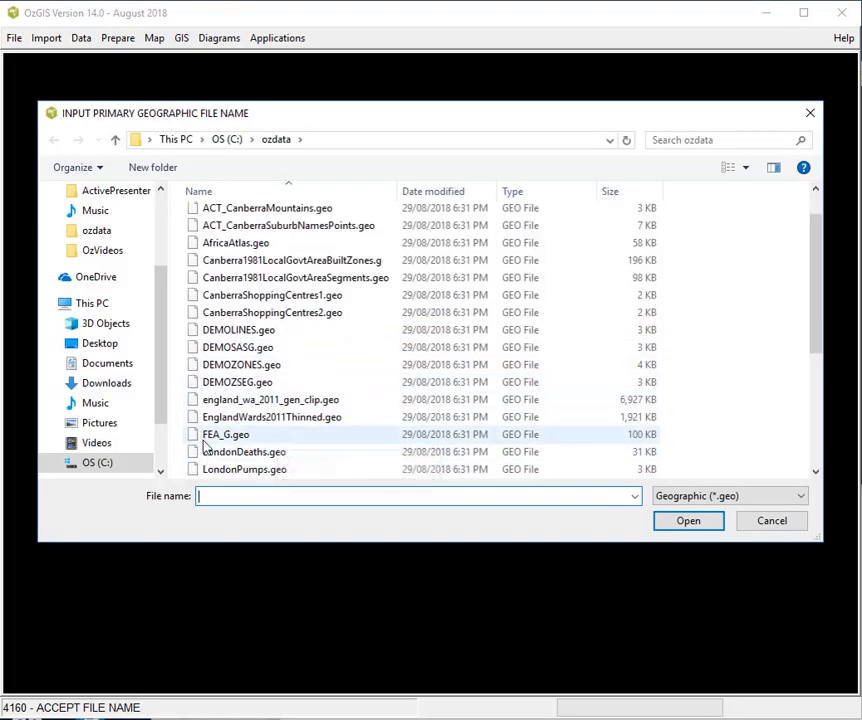
double_click(228, 437)
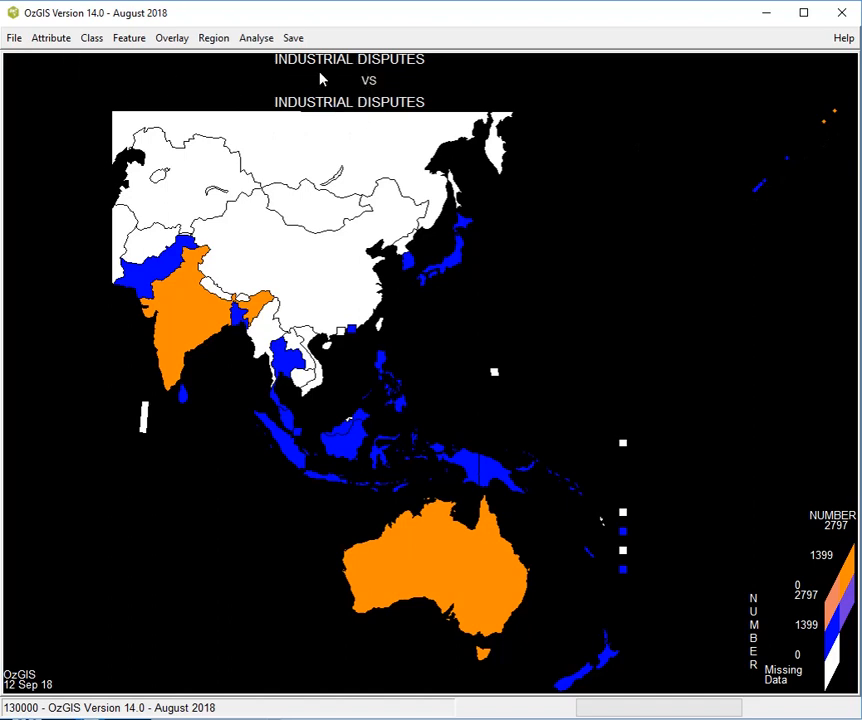
Display the next sequential secondary attribute on the bivariate map and return to the top level
left_click(52, 38)
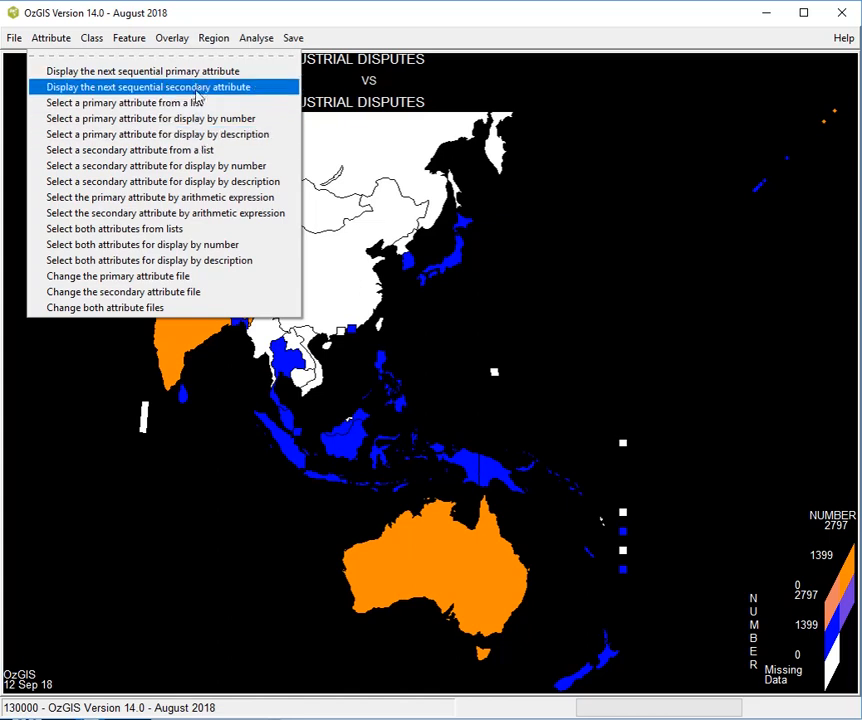
left_click(203, 91)
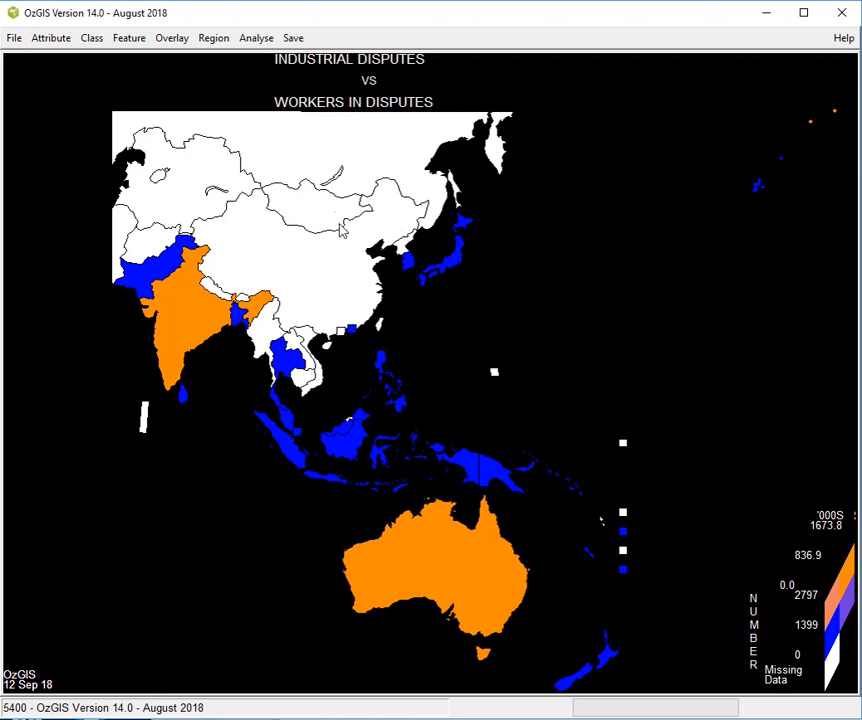
left_click(216, 39)
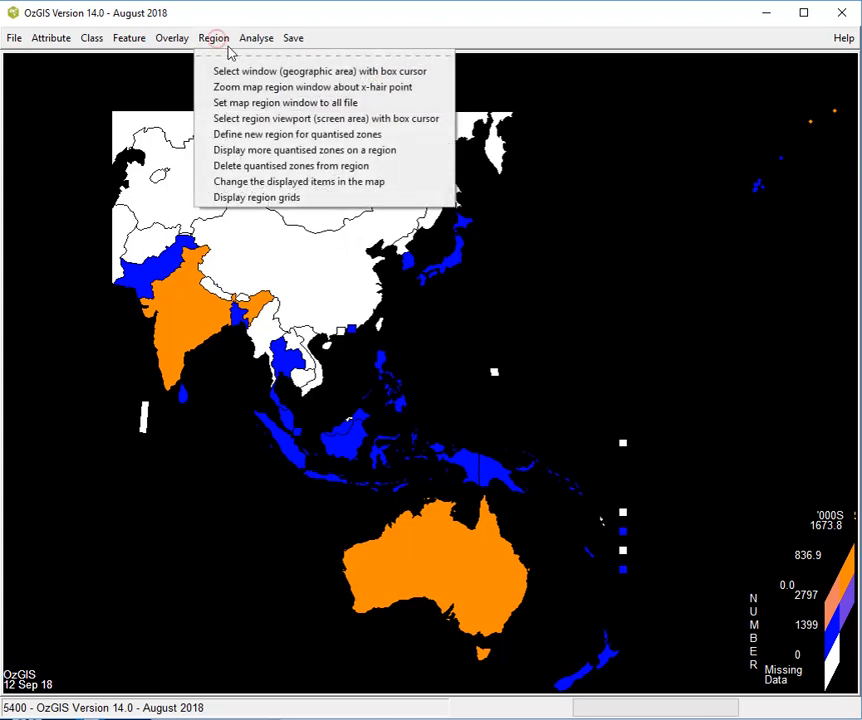
mouse_move(256, 48)
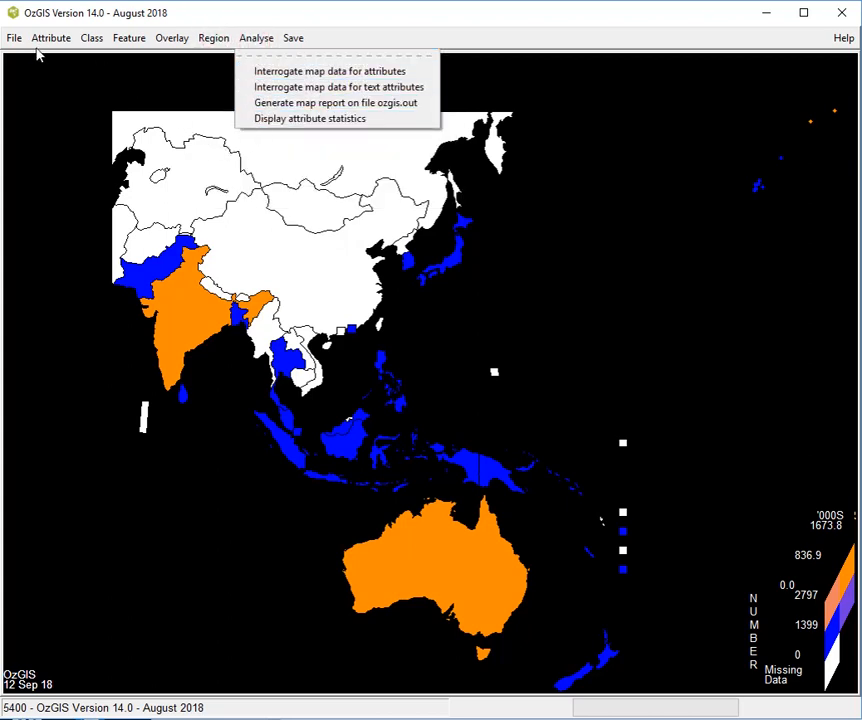
mouse_move(18, 42)
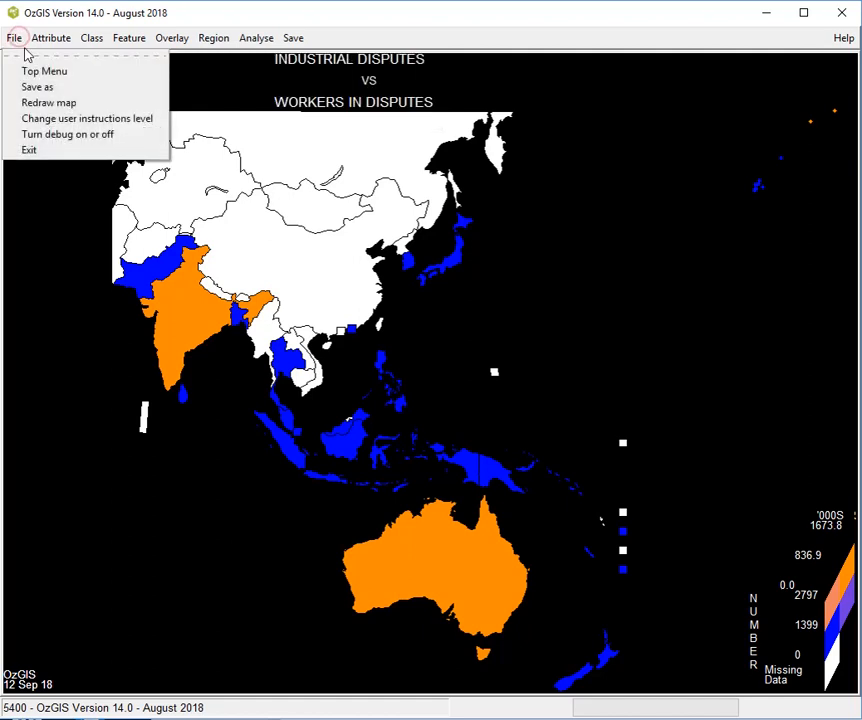
left_click(37, 72)
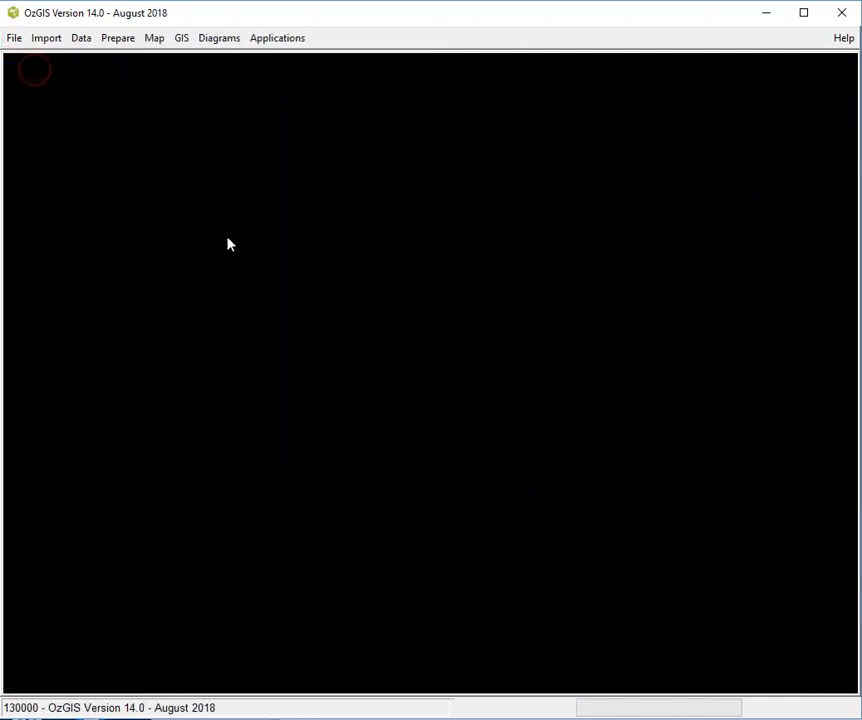